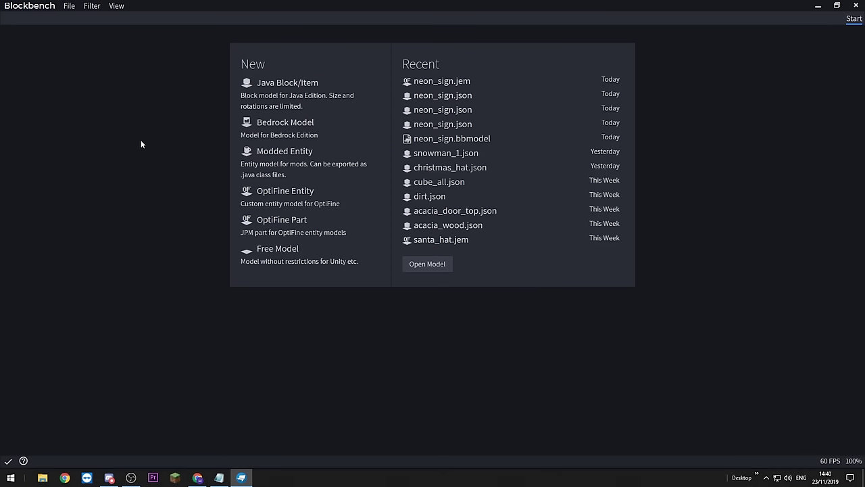
Create a new Java Block/Item project with the file name future_pickaxe
{"action": "left_click", "coordinate": [316, 97]}
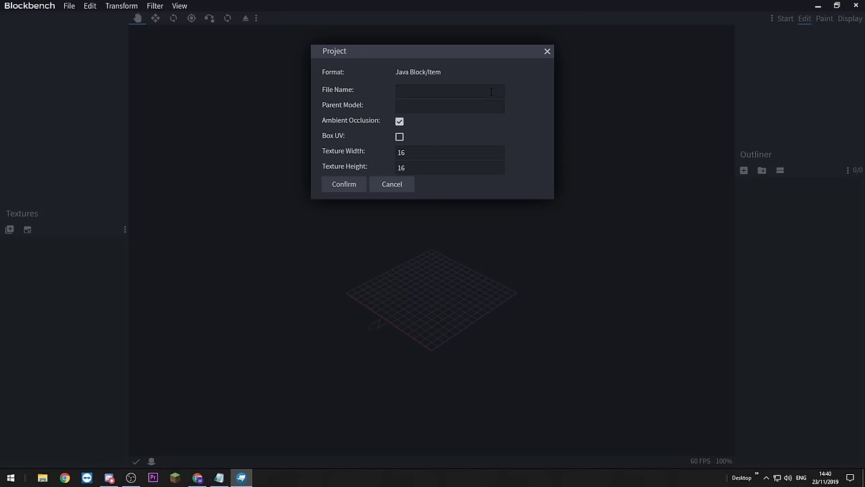
{"action": "type", "text": "future_pickaxe"}
{"action": "left_click", "coordinate": [358, 185]}
{"action": "scroll", "coordinate": [402, 378], "scroll_direction": "up", "scroll_amount": 5}
{"action": "right_click_drag", "start_coordinate": [401, 378], "coordinate": [401, 238]}
{"action": "left_click_drag", "start_coordinate": [401, 238], "coordinate": [532, 202]}
{"action": "scroll", "coordinate": [524, 161], "scroll_direction": "down", "scroll_amount": 3}
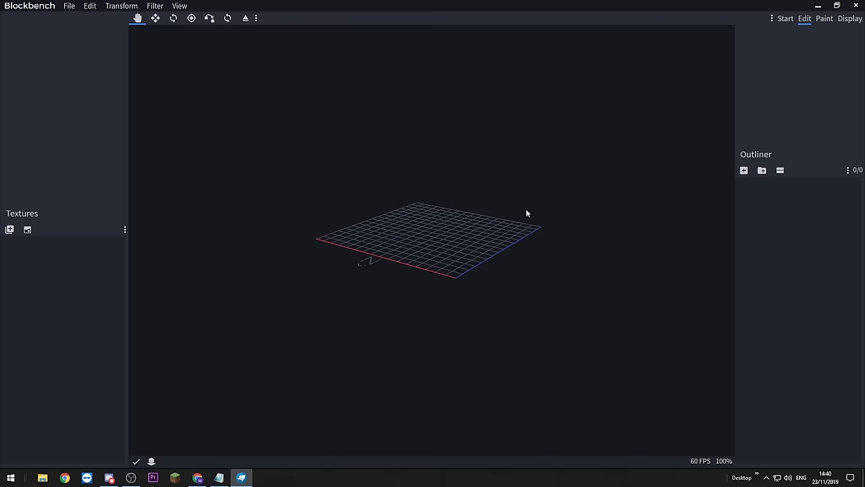
{"action": "left_click_drag", "start_coordinate": [526, 213], "coordinate": [510, 257]}
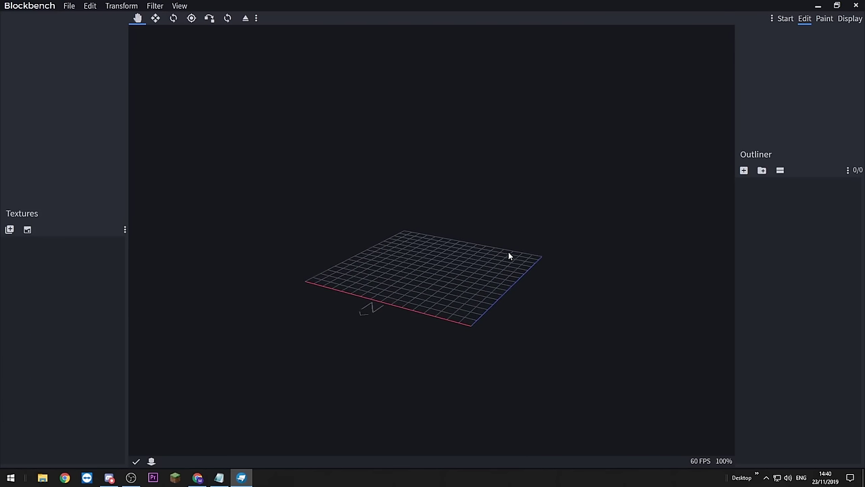
{"action": "left_click_drag", "start_coordinate": [502, 275], "coordinate": [519, 264]}
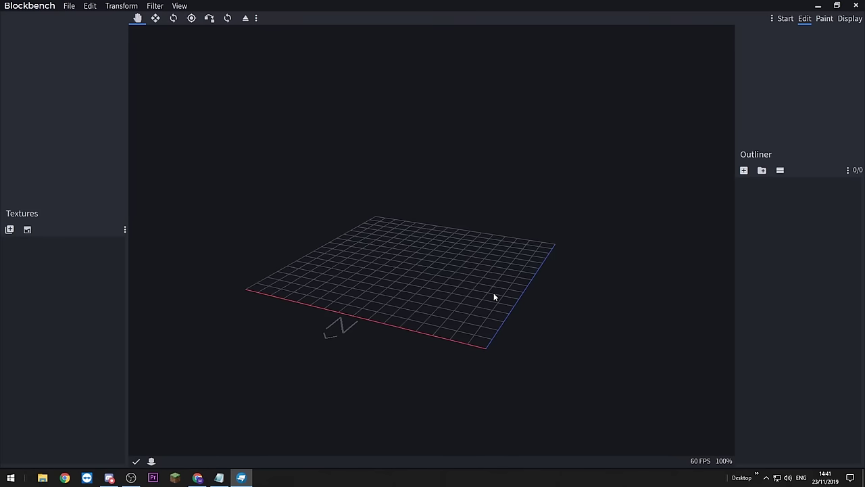
{"action": "left_click_drag", "start_coordinate": [493, 297], "coordinate": [560, 305]}
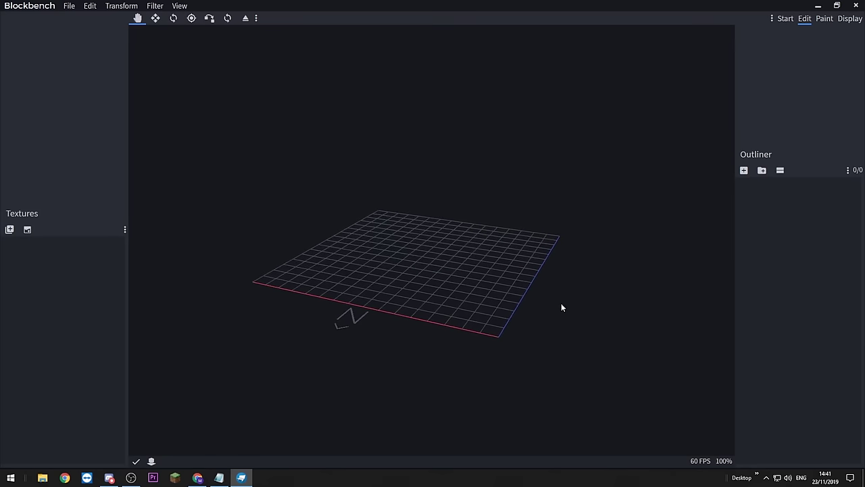
Add a cube and centre it in the workspace at position 7.5, 7.5, 7.5 with its pivot point at the centre
{"action": "left_click", "coordinate": [744, 170]}
{"action": "mouse_move", "coordinate": [635, 338]}
{"action": "left_mouse_down"}
{"action": "mouse_move", "coordinate": [561, 347]}
{"action": "mouse_move", "coordinate": [546, 359]}
{"action": "mouse_move", "coordinate": [565, 342]}
{"action": "mouse_move", "coordinate": [631, 328]}
{"action": "mouse_move", "coordinate": [642, 336]}
{"action": "left_mouse_up"}
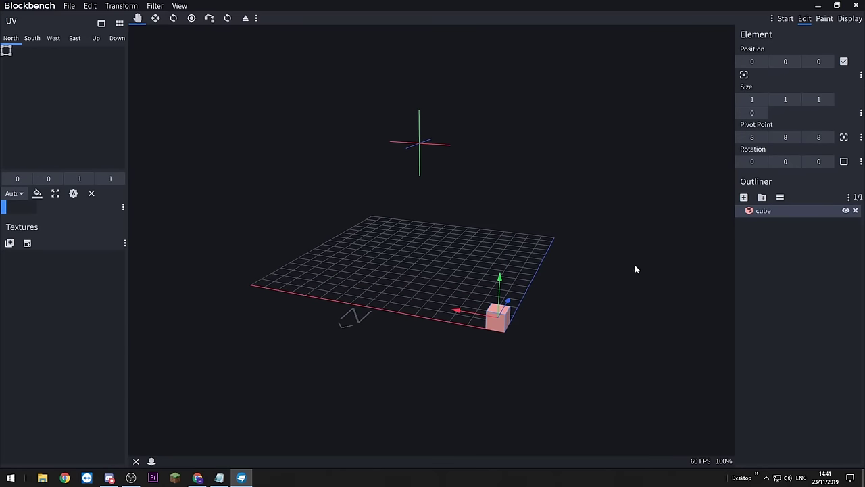
{"action": "key", "text": "ctrl+a"}
{"action": "key", "text": "ctrl+a"}
{"action": "left_click_drag", "start_coordinate": [622, 168], "coordinate": [626, 169]}
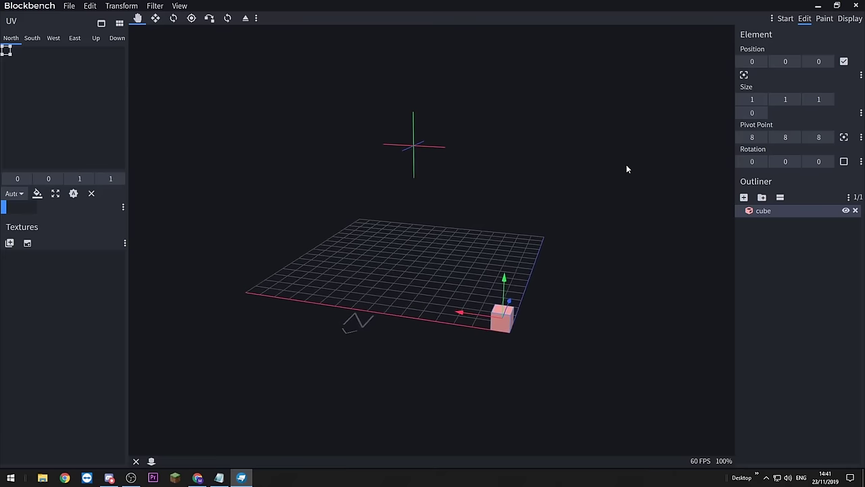
{"action": "left_click", "coordinate": [743, 75]}
{"action": "left_click", "coordinate": [843, 137]}
{"action": "left_click_drag", "start_coordinate": [628, 159], "coordinate": [560, 220]}
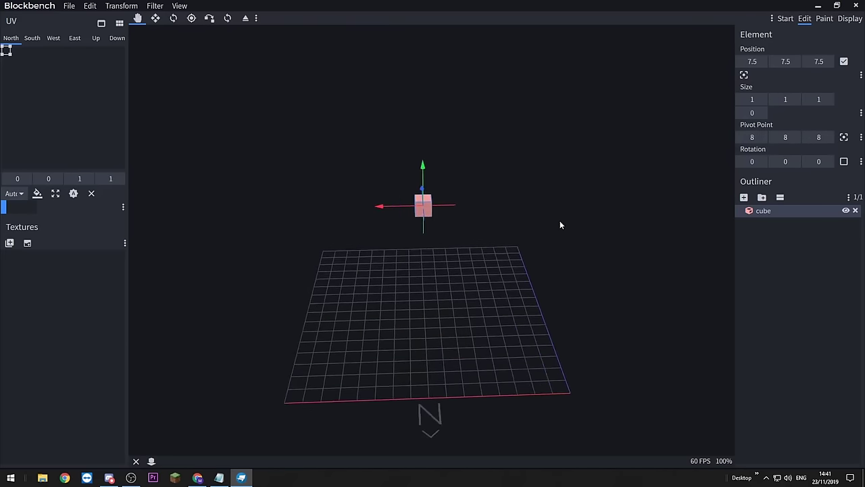
{"action": "scroll", "coordinate": [558, 217], "scroll_direction": "up", "scroll_amount": 2}
{"action": "left_click_drag", "start_coordinate": [492, 202], "coordinate": [506, 218]}
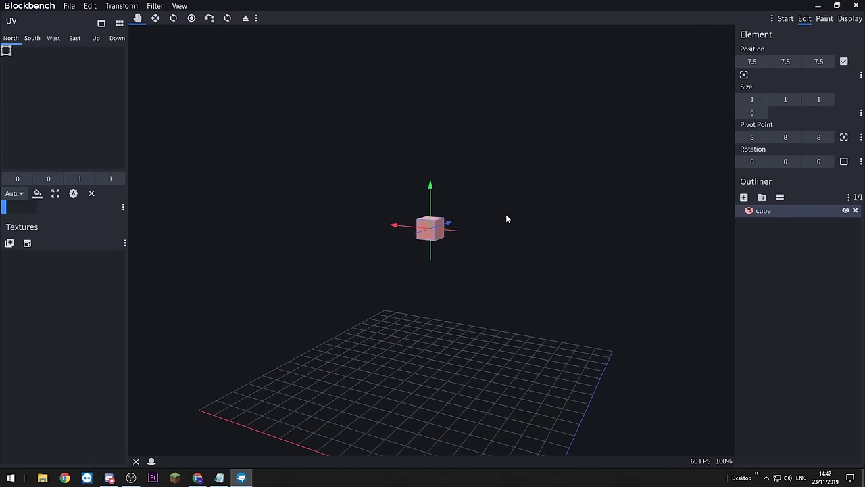
Resize the cube upward and downward into a vertical bar 9 units tall
{"action": "key", "text": "s"}
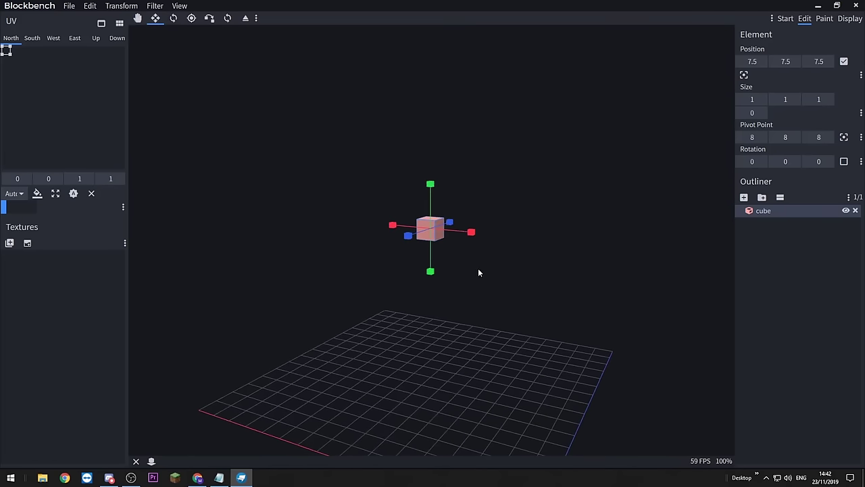
{"action": "key", "text": "v"}
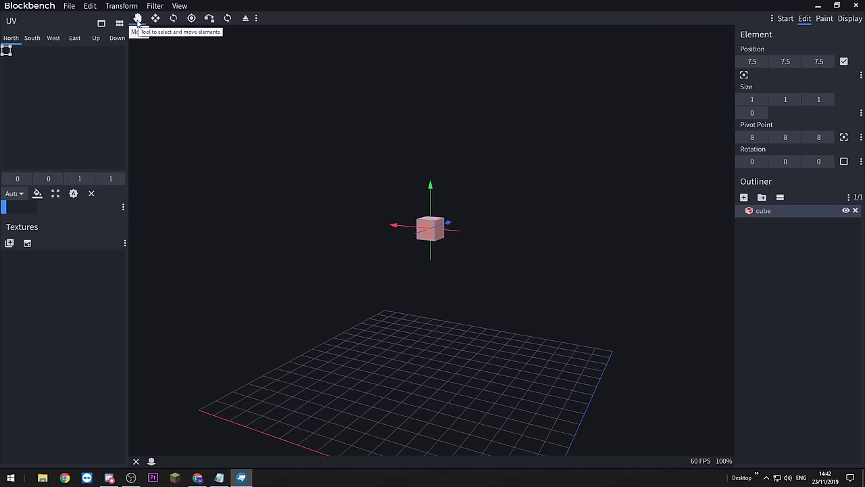
{"action": "key", "text": "s"}
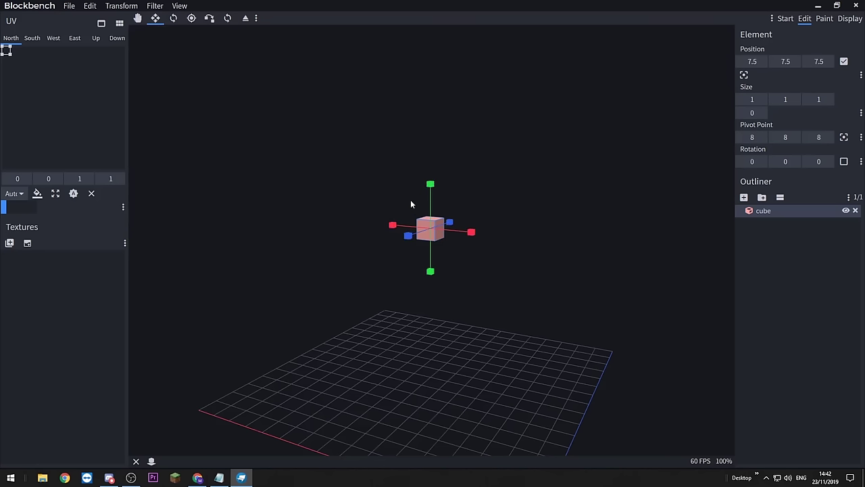
{"action": "left_click_drag", "start_coordinate": [430, 188], "coordinate": [433, 95]}
{"action": "left_click_drag", "start_coordinate": [428, 228], "coordinate": [431, 290]}
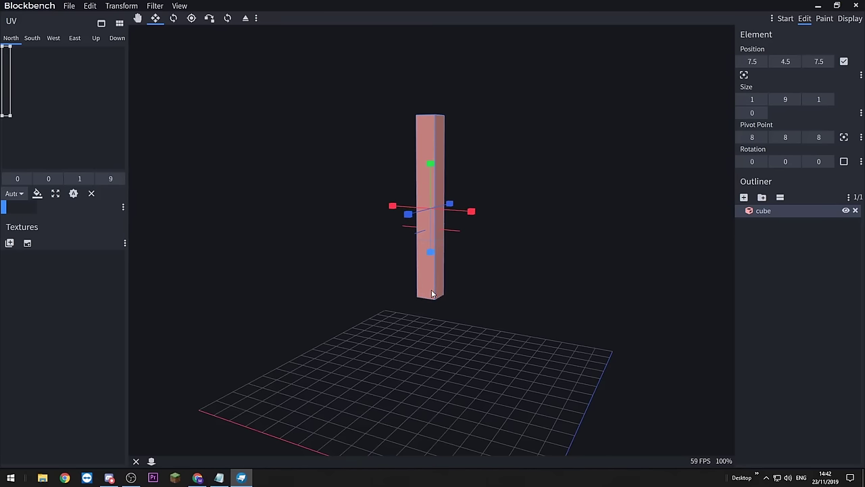
Try narrowing the bar to 0.75 units along the X axis and shifting it sideways
{"action": "mouse_move", "coordinate": [469, 213]}
{"action": "left_mouse_down"}
{"action": "mouse_move", "coordinate": [521, 211]}
{"action": "mouse_move", "coordinate": [460, 210]}
{"action": "mouse_move", "coordinate": [469, 211]}
{"action": "left_mouse_up"}
{"action": "left_click_drag", "start_coordinate": [557, 243], "coordinate": [563, 244]}
{"action": "mouse_move", "coordinate": [472, 215]}
{"action": "left_mouse_down"}
{"action": "mouse_move", "coordinate": [479, 213]}
{"action": "mouse_move", "coordinate": [472, 215]}
{"action": "left_mouse_up"}
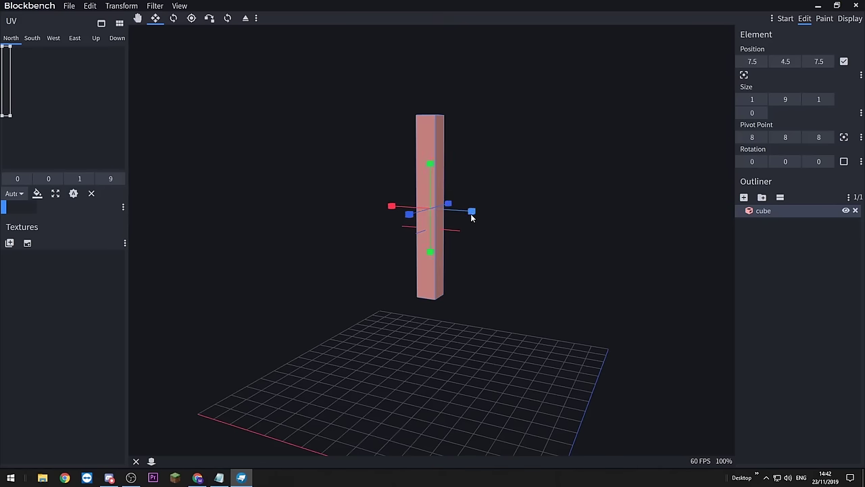
{"action": "left_click_drag", "start_coordinate": [472, 215], "coordinate": [469, 215]}
{"action": "key", "text": "v"}
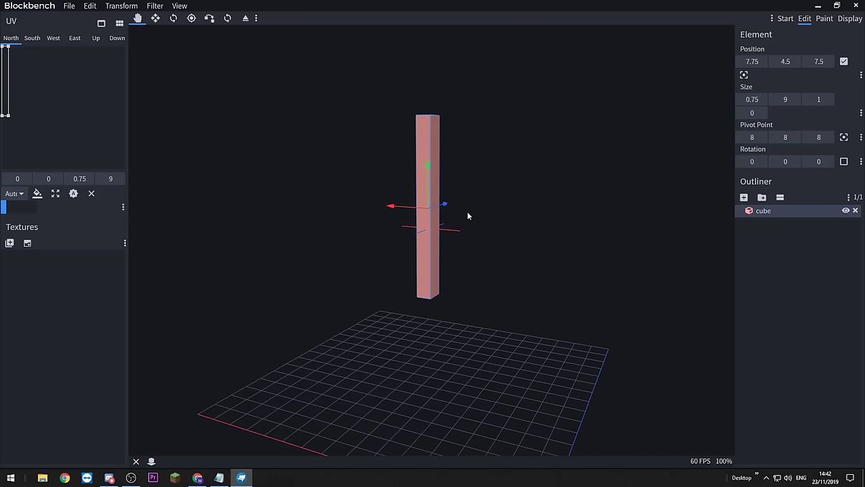
{"action": "mouse_move", "coordinate": [393, 206]}
{"action": "left_mouse_down"}
{"action": "mouse_move", "coordinate": [416, 210]}
{"action": "mouse_move", "coordinate": [405, 209]}
{"action": "left_mouse_up"}
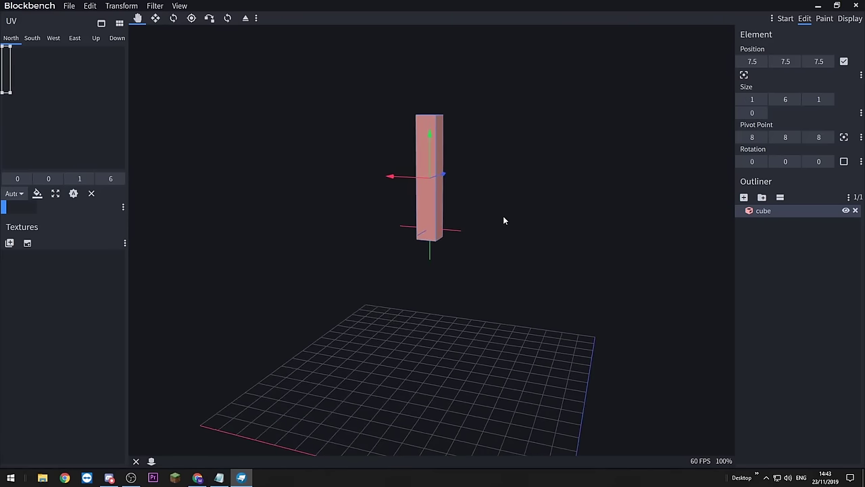
Duplicate the 8-unit-tall bar and move the copy down towards the bar's lower end
{"action": "right_click_drag", "start_coordinate": [503, 217], "coordinate": [516, 254]}
{"action": "mouse_move", "coordinate": [516, 258]}
{"action": "left_mouse_down"}
{"action": "mouse_move", "coordinate": [536, 249]}
{"action": "mouse_move", "coordinate": [510, 249]}
{"action": "left_mouse_up"}
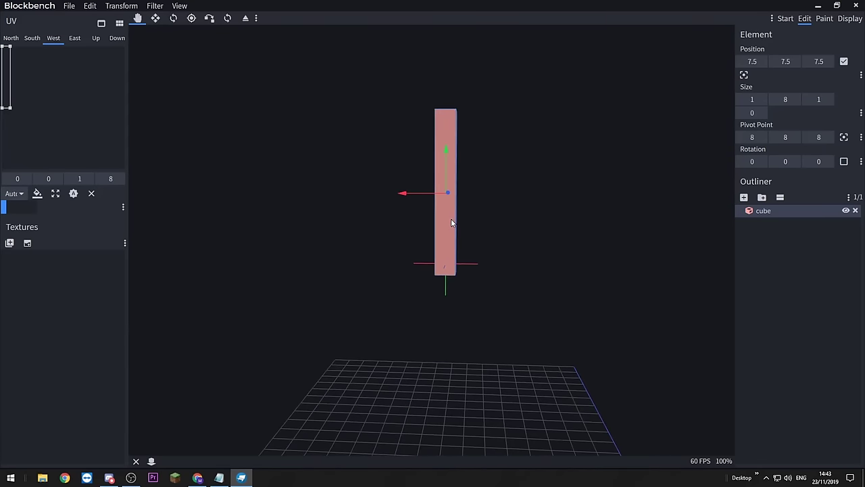
{"action": "right_click", "coordinate": [451, 219]}
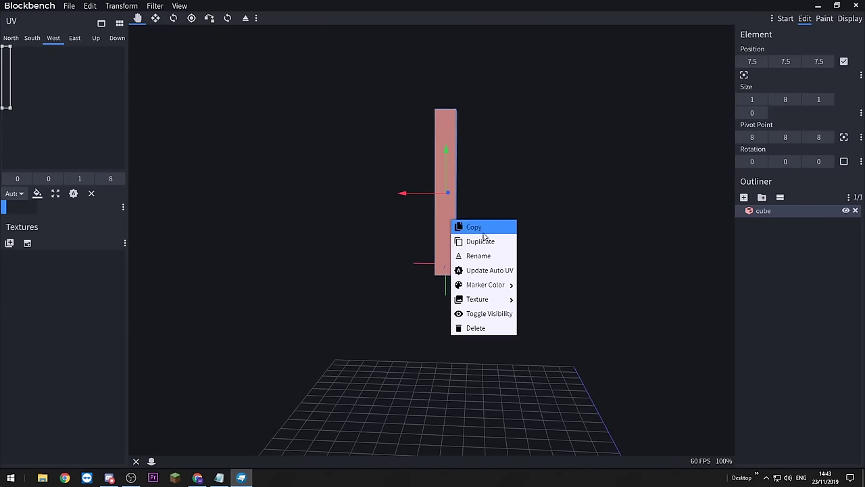
{"action": "left_click", "coordinate": [483, 241]}
{"action": "mouse_move", "coordinate": [426, 190]}
{"action": "left_mouse_down"}
{"action": "mouse_move", "coordinate": [412, 194]}
{"action": "mouse_move", "coordinate": [423, 197]}
{"action": "left_mouse_up"}
{"action": "key", "text": "ctrl+z"}
{"action": "left_click_drag", "start_coordinate": [444, 153], "coordinate": [445, 309]}
{"action": "right_click_drag", "start_coordinate": [493, 327], "coordinate": [503, 260]}
{"action": "left_click_drag", "start_coordinate": [511, 312], "coordinate": [482, 324]}
Resize the lower copy into an end block of 1.5 × 3 × 1.5 units, centred around the bar
{"action": "key", "text": "s"}
{"action": "key", "text": "v"}
{"action": "key", "text": "s"}
{"action": "left_click_drag", "start_coordinate": [396, 296], "coordinate": [392, 296]}
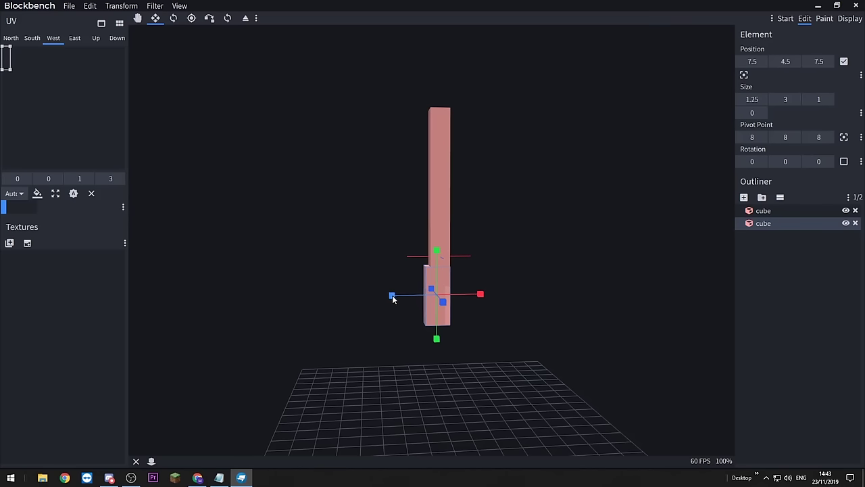
{"action": "left_click_drag", "start_coordinate": [476, 295], "coordinate": [483, 294]}
{"action": "key", "text": "v"}
{"action": "mouse_move", "coordinate": [499, 261]}
{"action": "left_mouse_down"}
{"action": "mouse_move", "coordinate": [406, 304]}
{"action": "mouse_move", "coordinate": [490, 269]}
{"action": "left_mouse_up"}
{"action": "key", "text": "s"}
{"action": "key", "text": "v"}
Duplicate the lower end block and raise the copy to the bar's upper end at Y position 15.5
{"action": "left_click_drag", "start_coordinate": [542, 317], "coordinate": [554, 286]}
{"action": "mouse_move", "coordinate": [431, 124]}
{"action": "left_mouse_down"}
{"action": "mouse_move", "coordinate": [426, 91]}
{"action": "mouse_move", "coordinate": [435, 108]}
{"action": "left_mouse_up"}
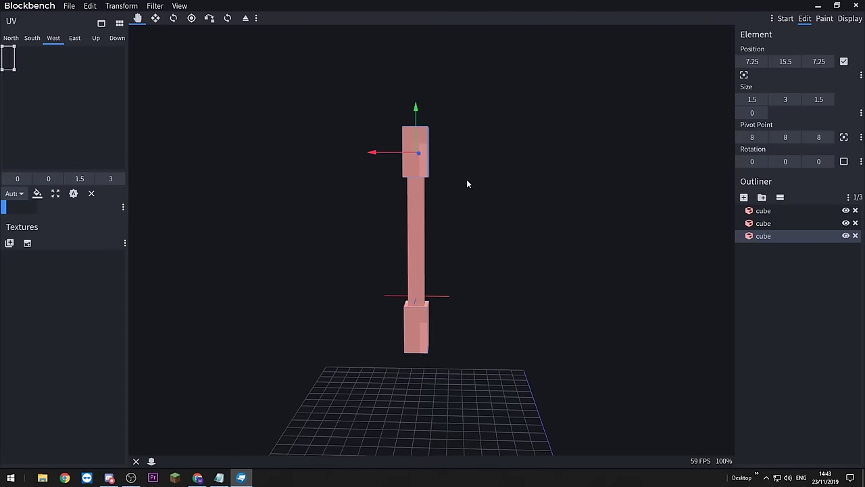
{"action": "left_click_drag", "start_coordinate": [469, 195], "coordinate": [520, 237]}
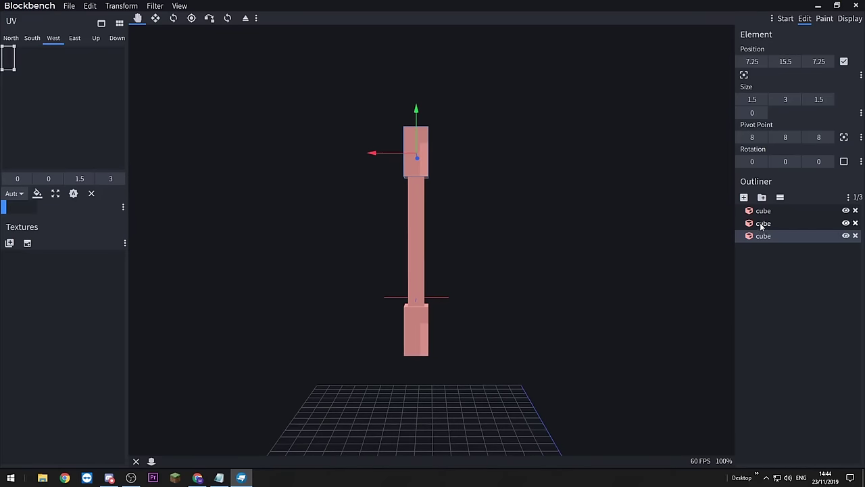
{"action": "left_click_drag", "start_coordinate": [716, 244], "coordinate": [692, 256]}
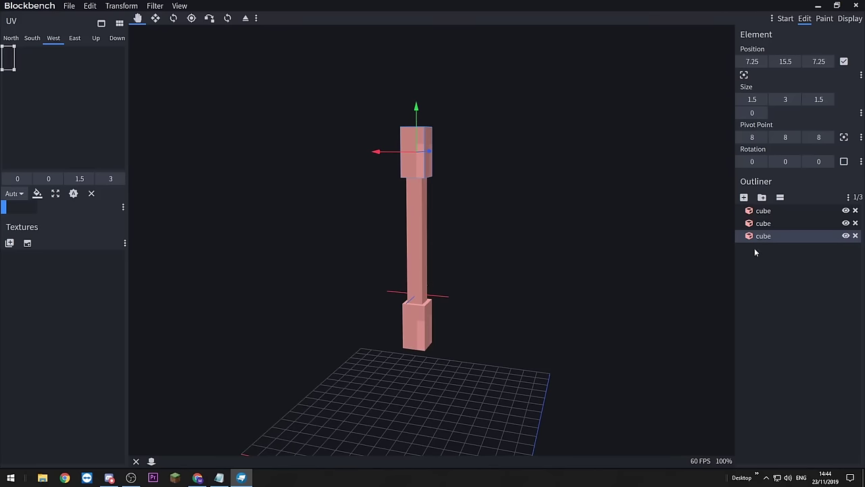
Rename all three cubes to base_handle
{"action": "left_click", "coordinate": [761, 211], "text": "shift"}
{"action": "right_click", "coordinate": [763, 213]}
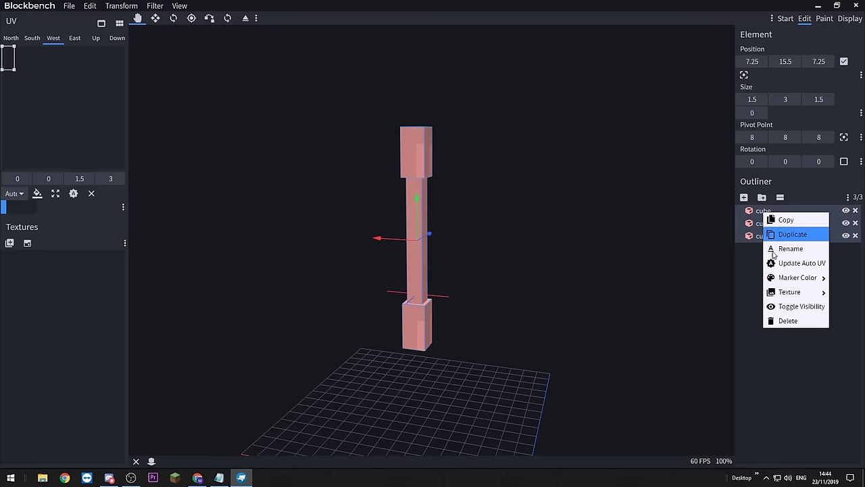
{"action": "left_click", "coordinate": [789, 248]}
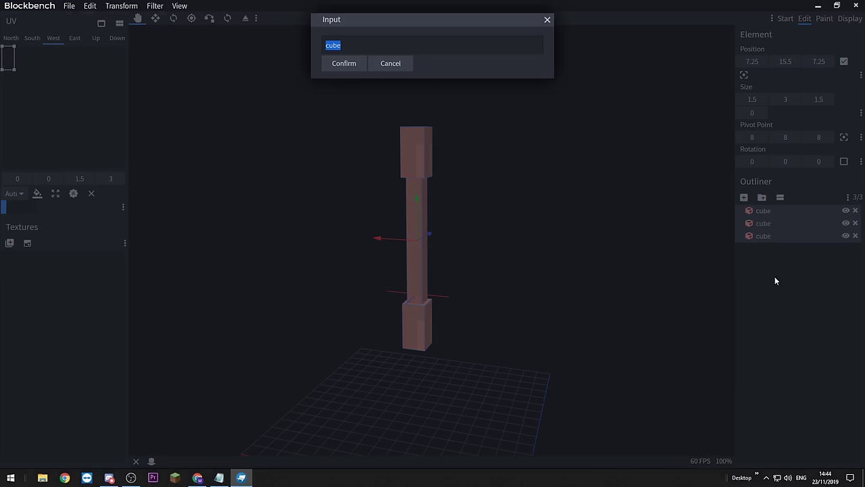
{"action": "type", "text": "base_handle"}
{"action": "key", "text": "Return"}
{"action": "left_click_drag", "start_coordinate": [626, 269], "coordinate": [645, 275]}
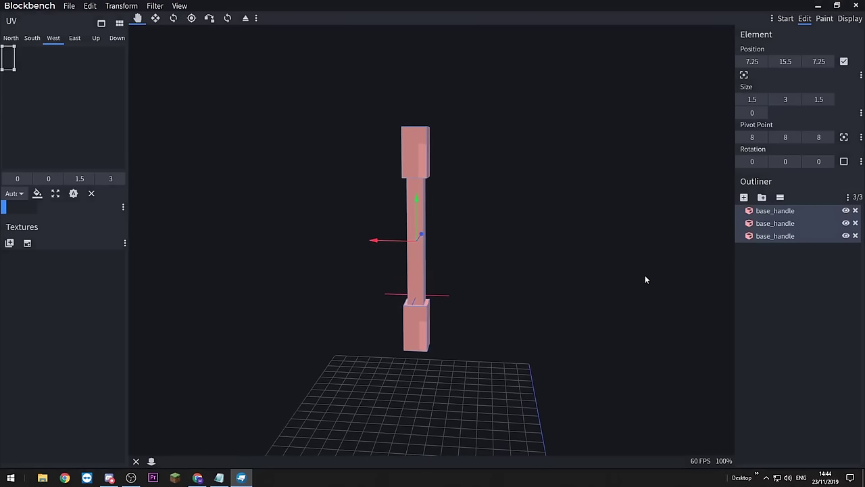
Put the three handle cubes in a group named base_handle and collapse it
{"action": "left_click", "coordinate": [762, 198]}
{"action": "type", "text": "base_handle"}
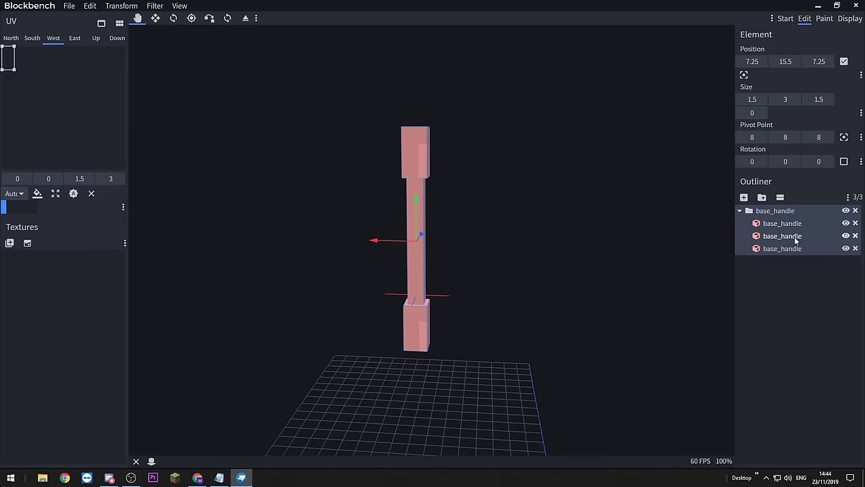
{"action": "left_click", "coordinate": [739, 210]}
{"action": "left_click_drag", "start_coordinate": [645, 279], "coordinate": [513, 283]}
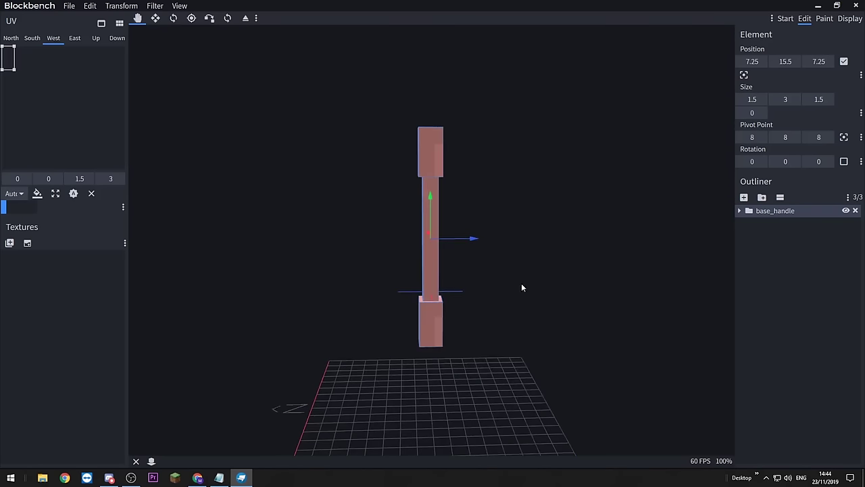
Hide the base_handle group and show it again
{"action": "left_click", "coordinate": [846, 212]}
{"action": "left_click", "coordinate": [846, 212]}
{"action": "left_click_drag", "start_coordinate": [503, 237], "coordinate": [475, 235]}
Expand the base_handle group and set the marker color of its three cubes to Light Blue
{"action": "left_click", "coordinate": [739, 211]}
{"action": "right_click", "coordinate": [766, 227]}
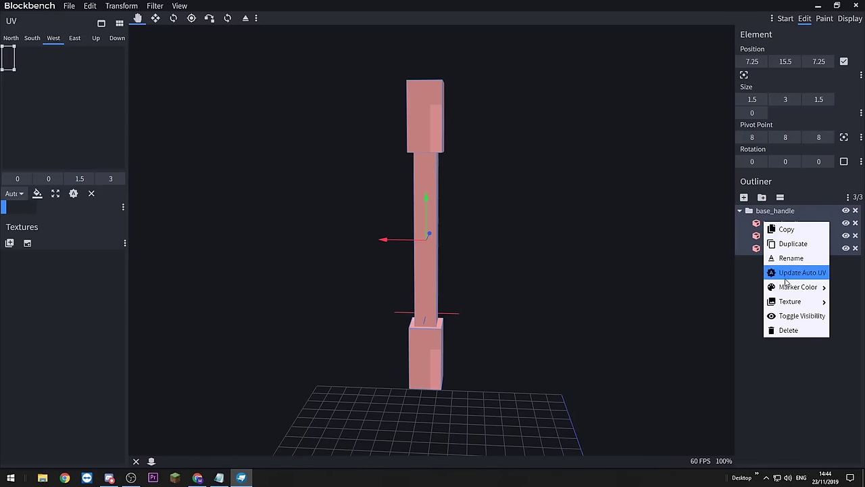
{"action": "mouse_move", "coordinate": [800, 288]}
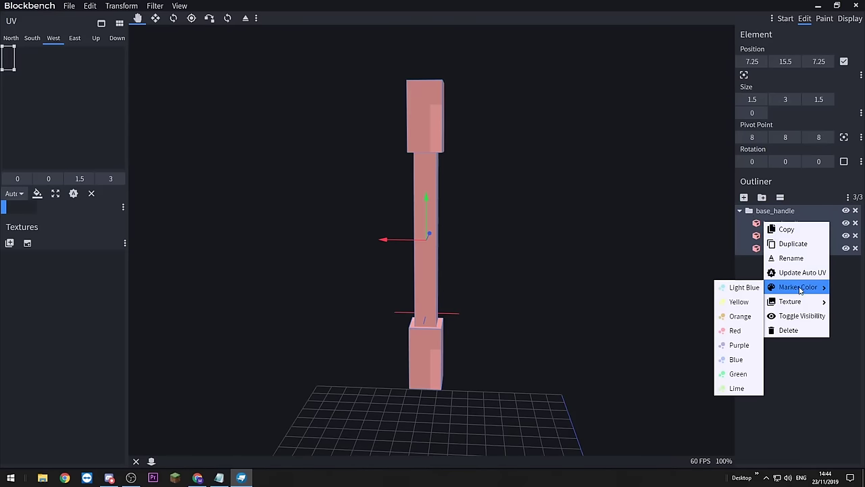
{"action": "left_click", "coordinate": [740, 287]}
{"action": "mouse_move", "coordinate": [694, 322]}
{"action": "left_mouse_down"}
{"action": "mouse_move", "coordinate": [627, 277]}
{"action": "mouse_move", "coordinate": [500, 292]}
{"action": "mouse_move", "coordinate": [662, 283]}
{"action": "left_mouse_up"}
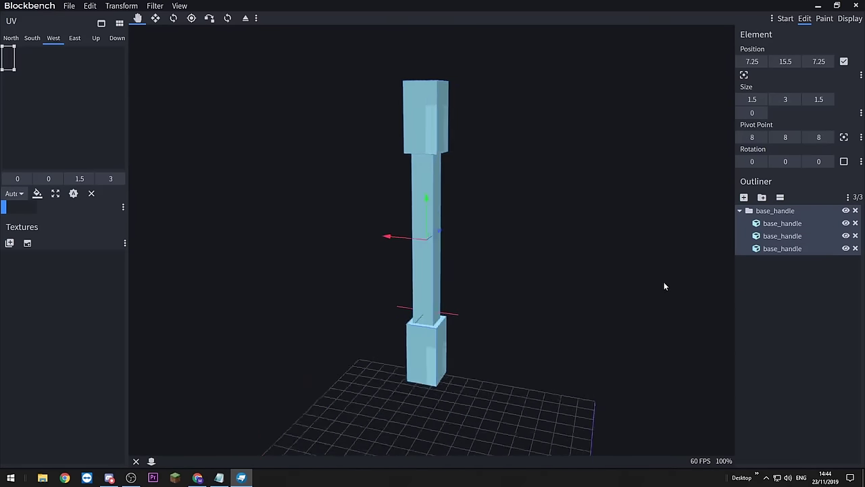
Set the marker color of the lower and upper end blocks to Blue
{"action": "left_click", "coordinate": [428, 355]}
{"action": "right_click", "coordinate": [776, 251]}
{"action": "mouse_move", "coordinate": [798, 315]}
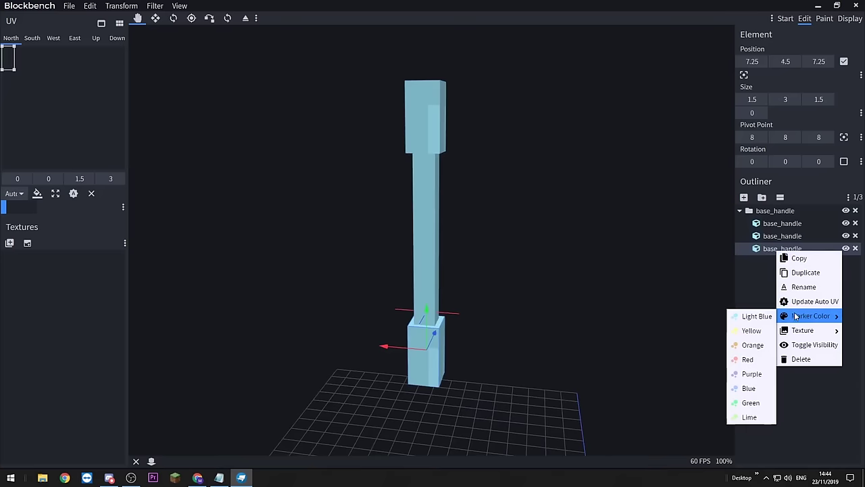
{"action": "left_click", "coordinate": [748, 388]}
{"action": "right_click", "coordinate": [433, 137]}
{"action": "mouse_move", "coordinate": [500, 197]}
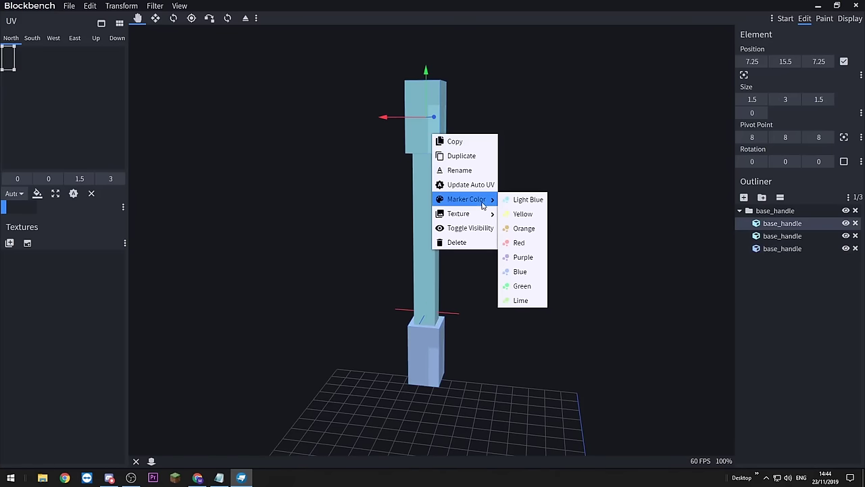
{"action": "left_click", "coordinate": [531, 285]}
{"action": "left_click_drag", "start_coordinate": [568, 248], "coordinate": [445, 223]}
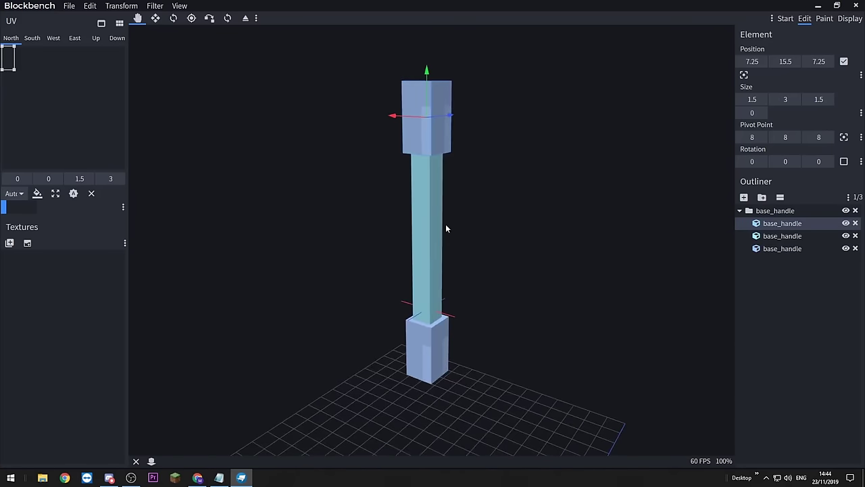
Set the marker color of the handle's middle bar to Orange
{"action": "left_click", "coordinate": [438, 223]}
{"action": "right_click", "coordinate": [438, 223]}
{"action": "mouse_move", "coordinate": [473, 289]}
{"action": "left_click", "coordinate": [530, 319]}
Select the handle's upper end block and start resizing it
{"action": "left_click_drag", "start_coordinate": [535, 319], "coordinate": [487, 198]}
{"action": "scroll", "coordinate": [546, 280], "scroll_direction": "down", "scroll_amount": 3}
{"action": "left_click_drag", "start_coordinate": [496, 291], "coordinate": [440, 178]}
{"action": "scroll", "coordinate": [488, 321], "scroll_direction": "up", "scroll_amount": 8}
{"action": "left_click", "coordinate": [435, 174]}
{"action": "key", "text": "s"}
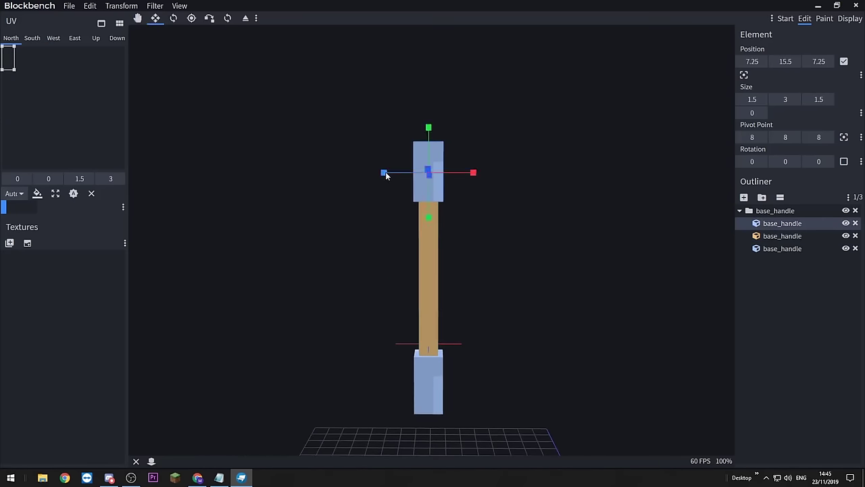